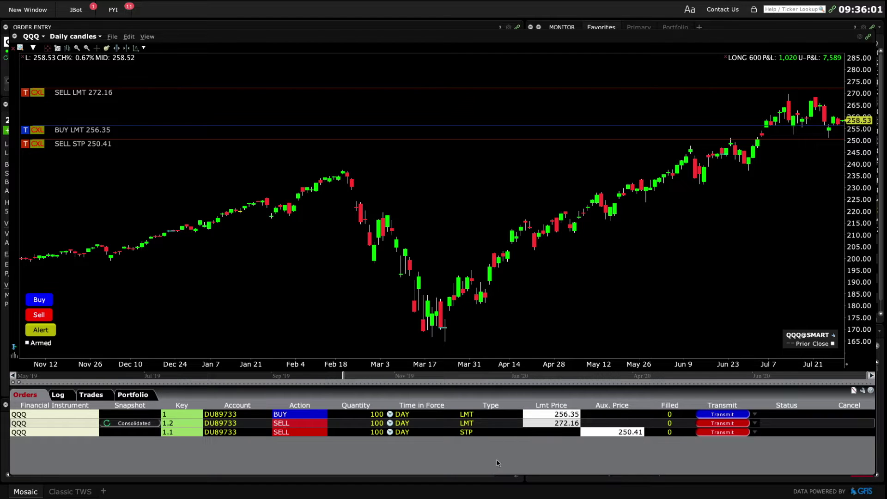
# - Transmit the QQQ bracket orders past the stop-order warning, then hide the chart's orders panel
pyautogui.click(724, 415)
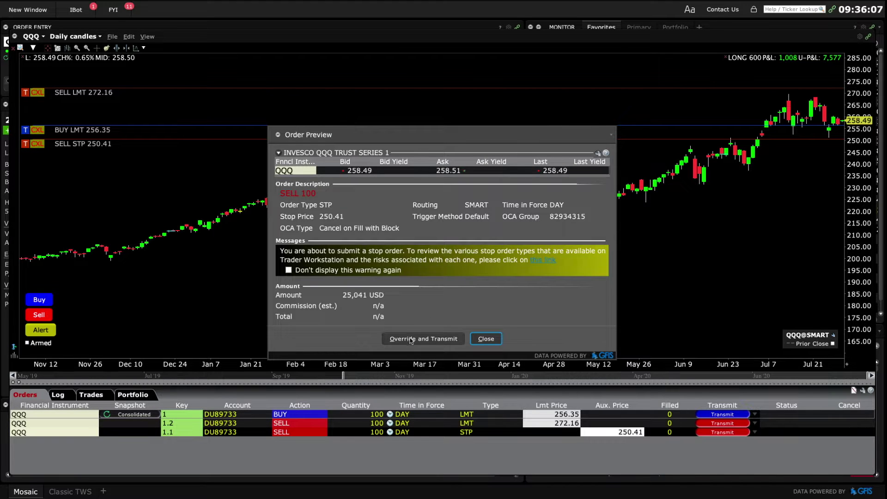
pyautogui.click(411, 339)
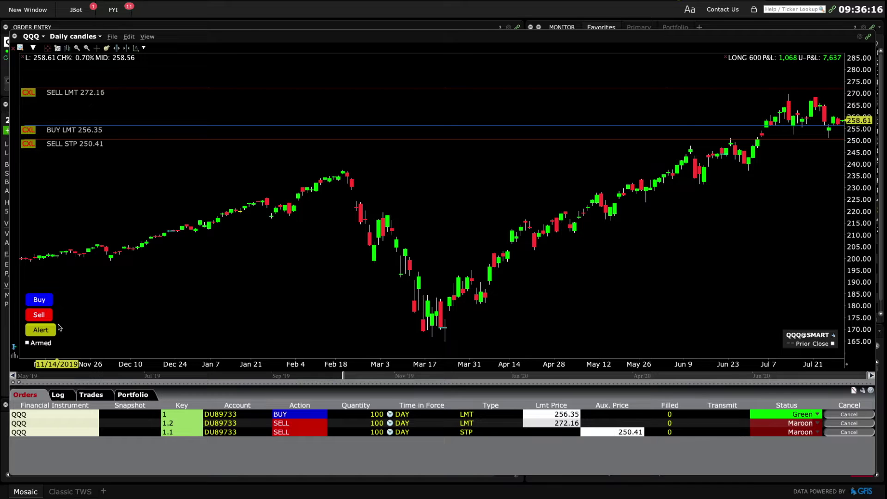
pyautogui.click(147, 36)
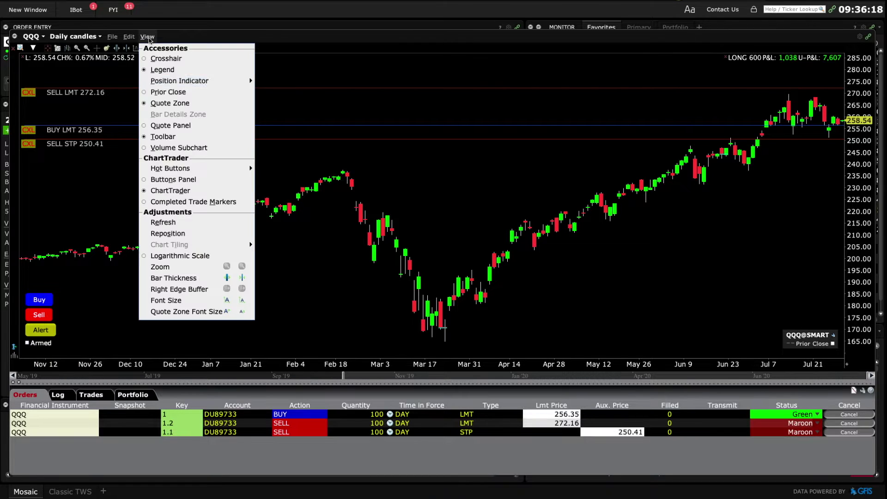
pyautogui.click(173, 179)
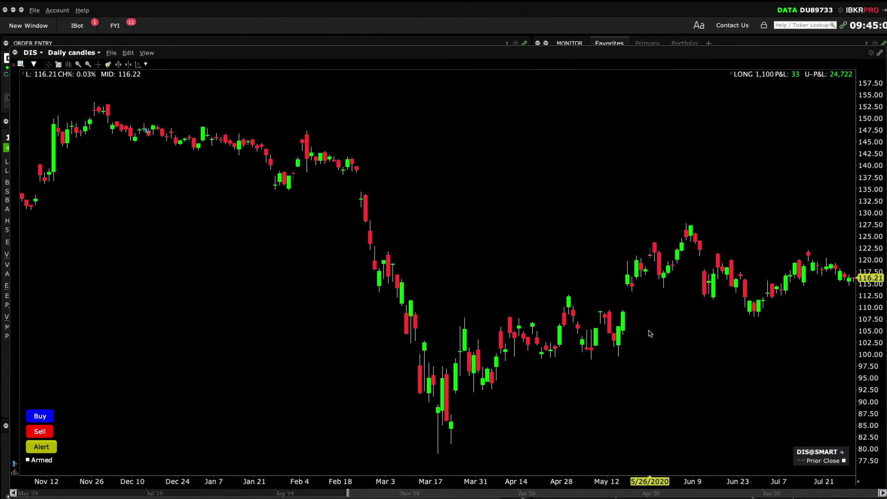
# - Enable ChartTrader in Global Chart Configuration and review the Hot Buttons and Order Display options
pyautogui.click(128, 53)
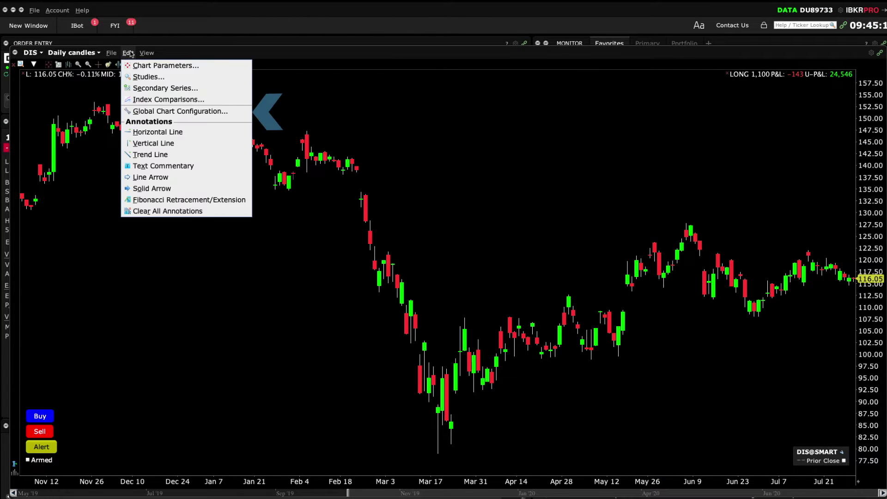
pyautogui.click(142, 113)
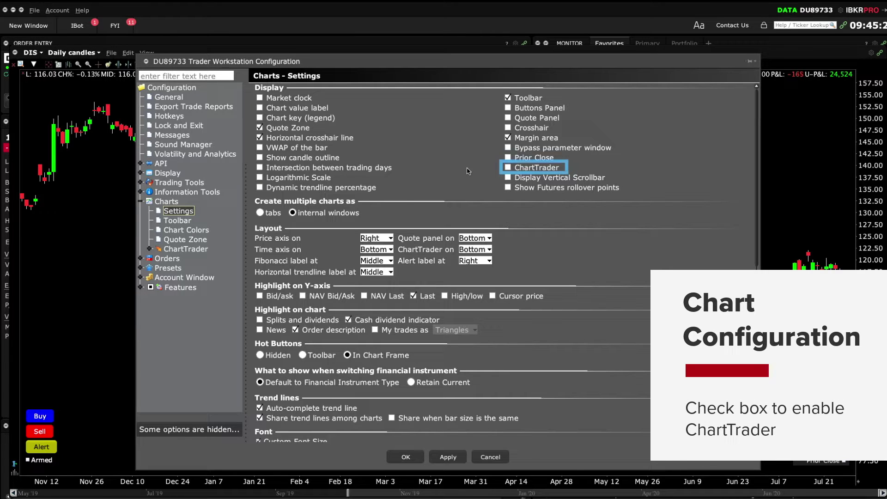
pyautogui.click(507, 168)
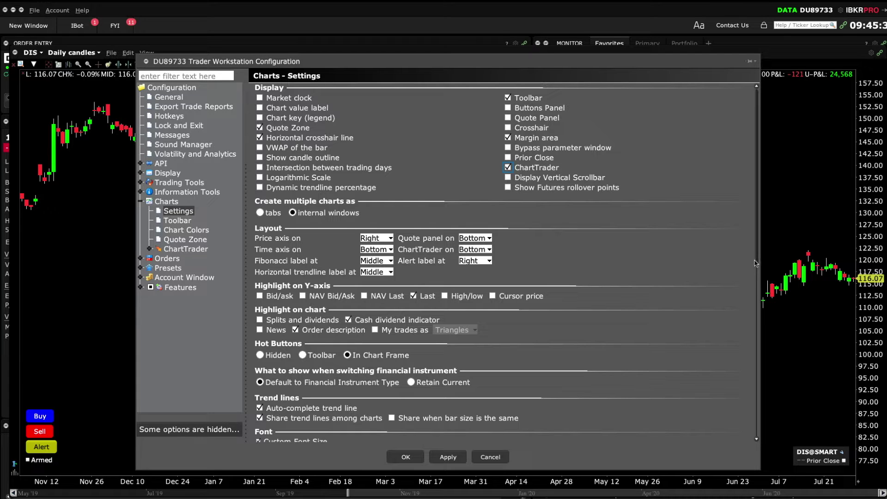
pyautogui.moveTo(755, 262); pyautogui.dragTo(756, 328)
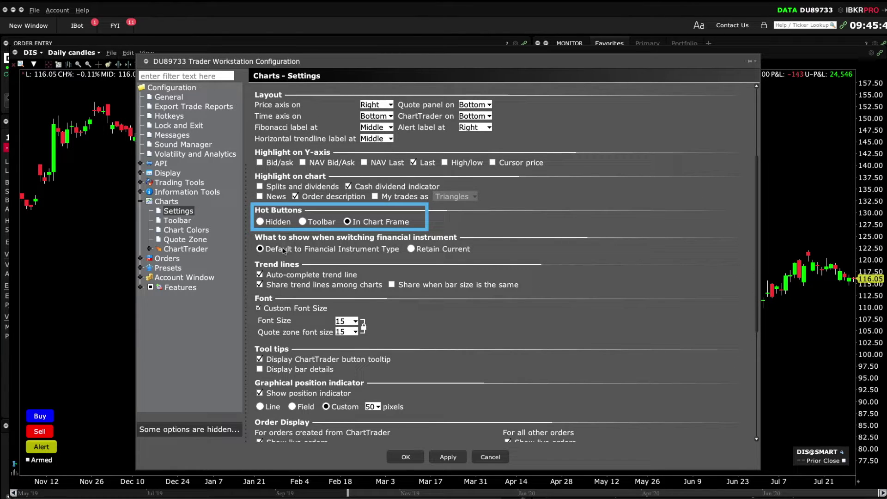
pyautogui.moveTo(756, 322); pyautogui.dragTo(772, 417)
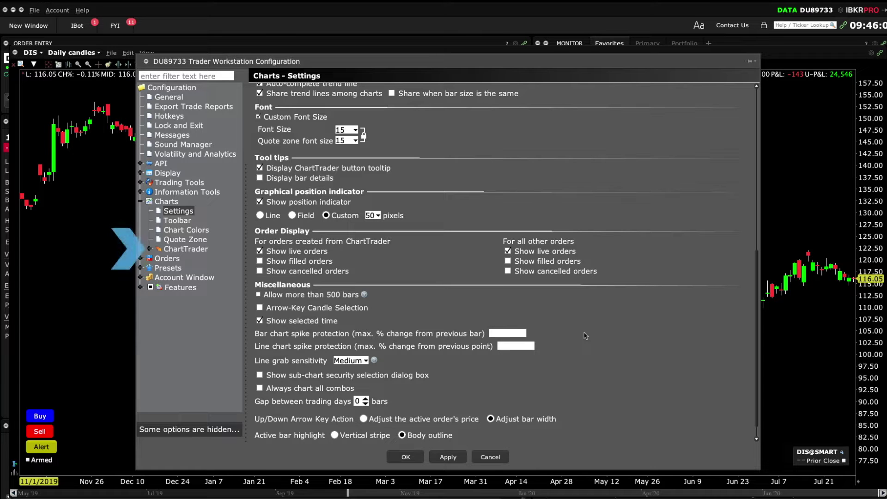
# - Review the ChartTrader Hotkeys and Buttons pages, then apply and close the configuration
pyautogui.click(169, 250)
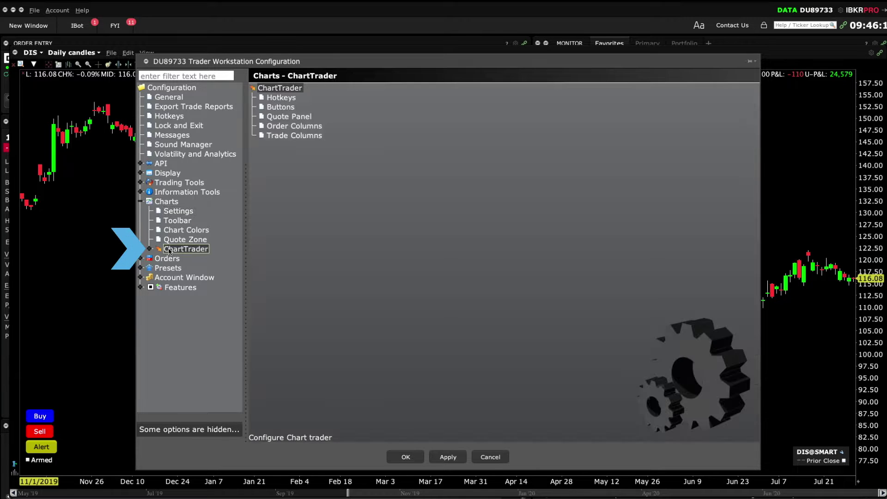
pyautogui.click(149, 250)
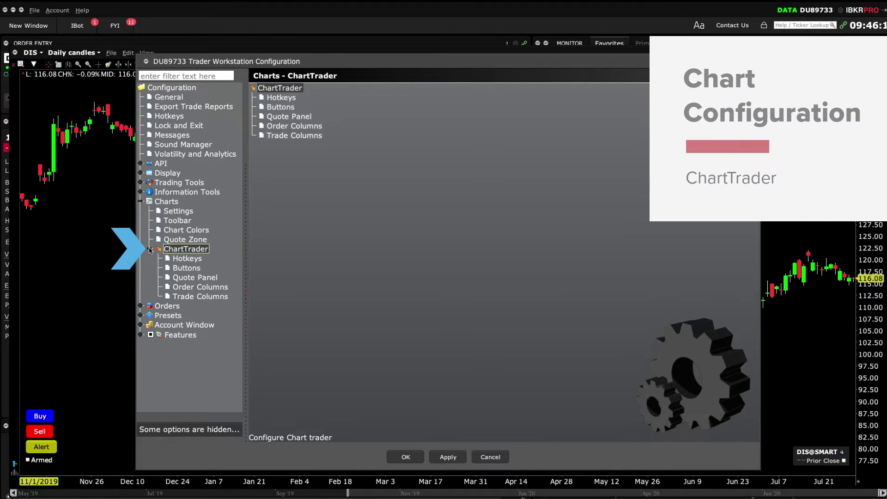
pyautogui.click(192, 261)
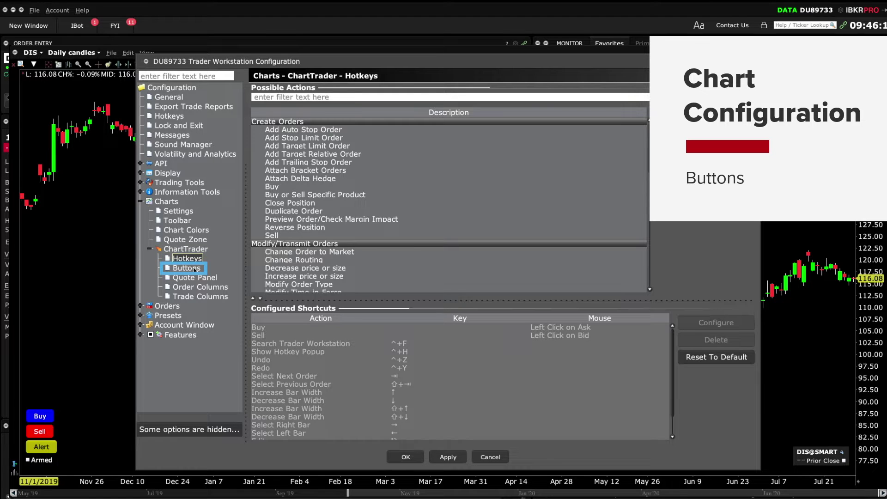
pyautogui.click(193, 269)
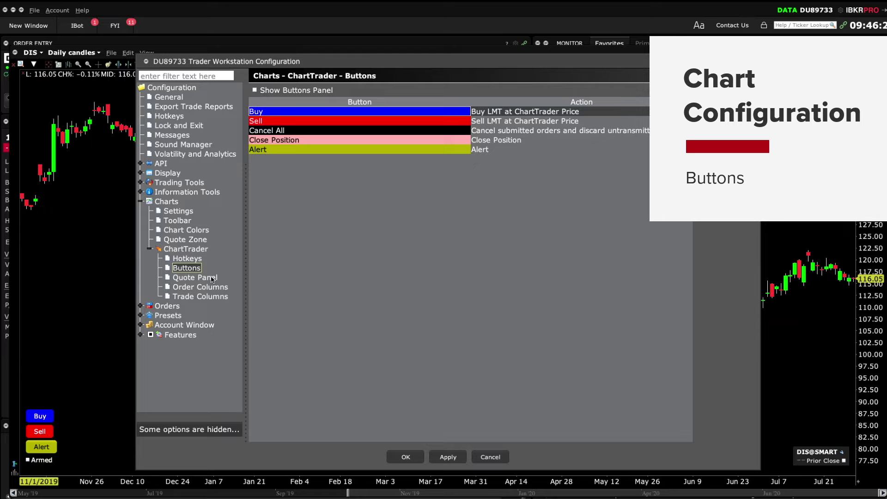
pyautogui.click(448, 461)
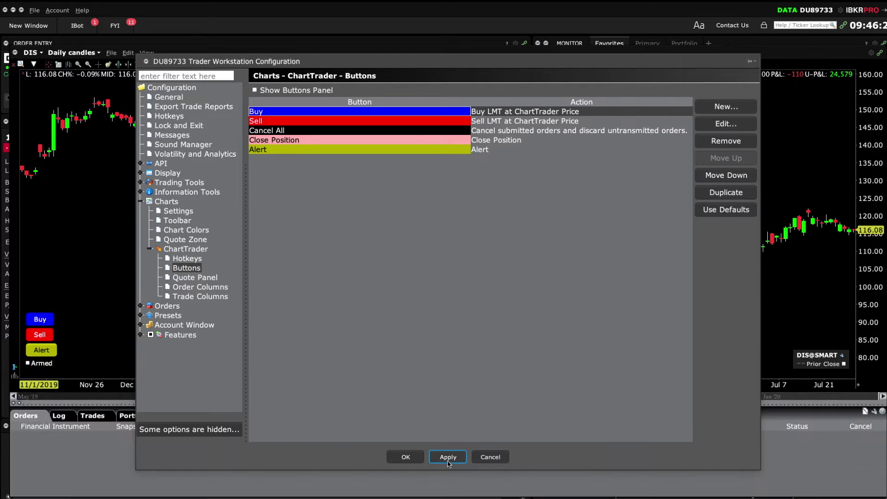
pyautogui.click(410, 459)
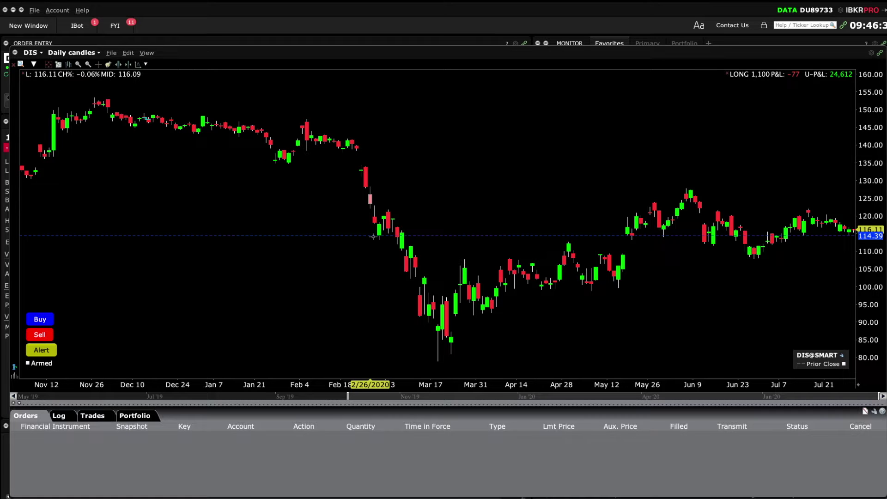
# - Place a buy limit order at 114.39 on the DIS chart and reopen Global Chart Configuration
pyautogui.click(373, 237)
pyautogui.click(128, 53)
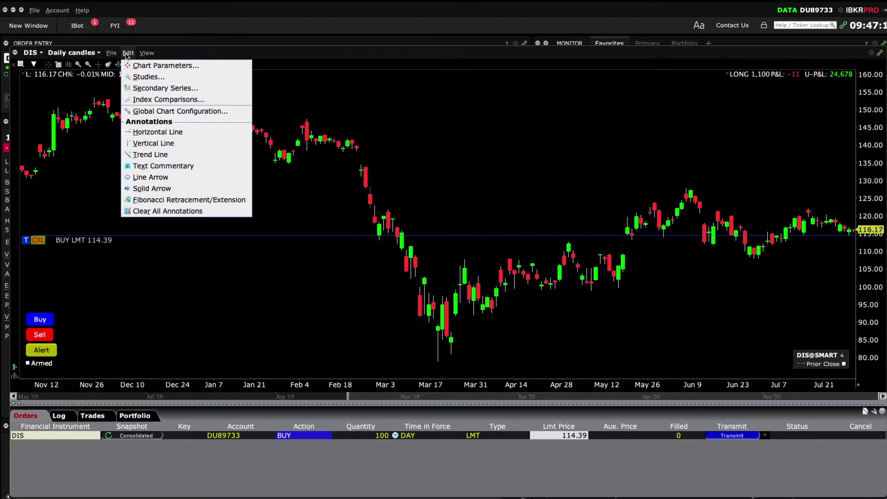
pyautogui.click(138, 112)
# - Add a coloured Unrealized P&L column to the ChartTrader Quote Panel and apply the settings
pyautogui.click(197, 277)
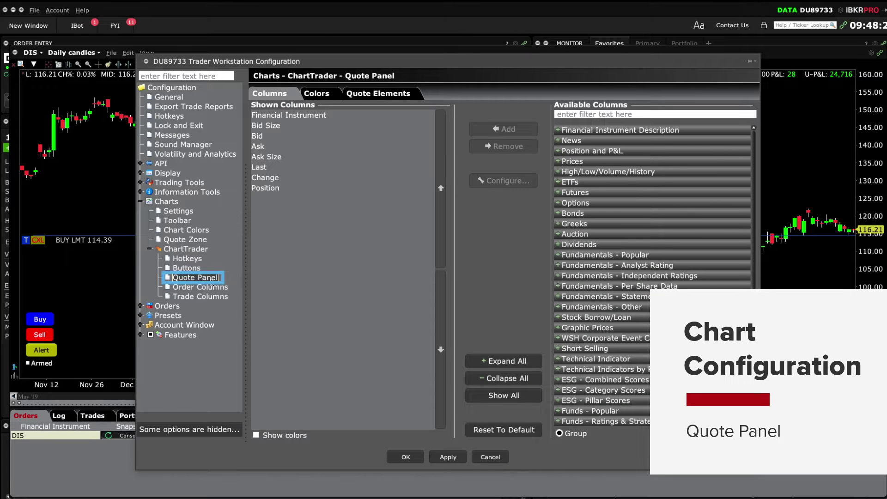
pyautogui.click(585, 114)
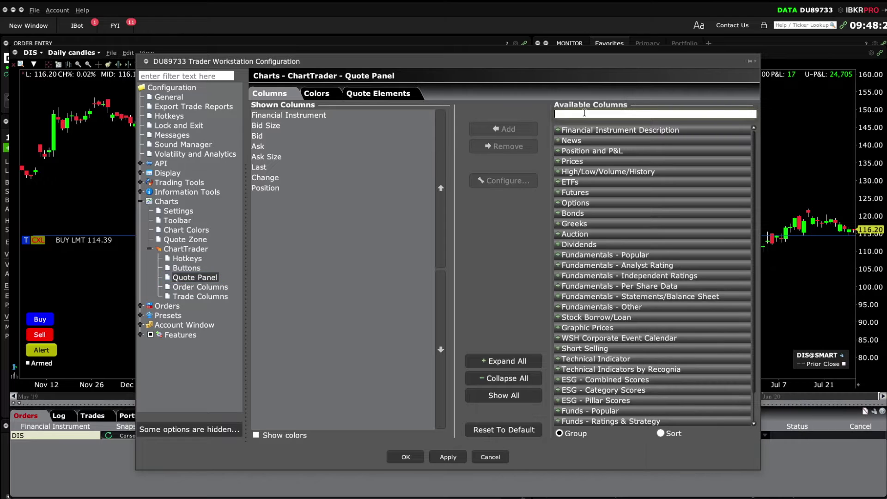
pyautogui.write('unreal')
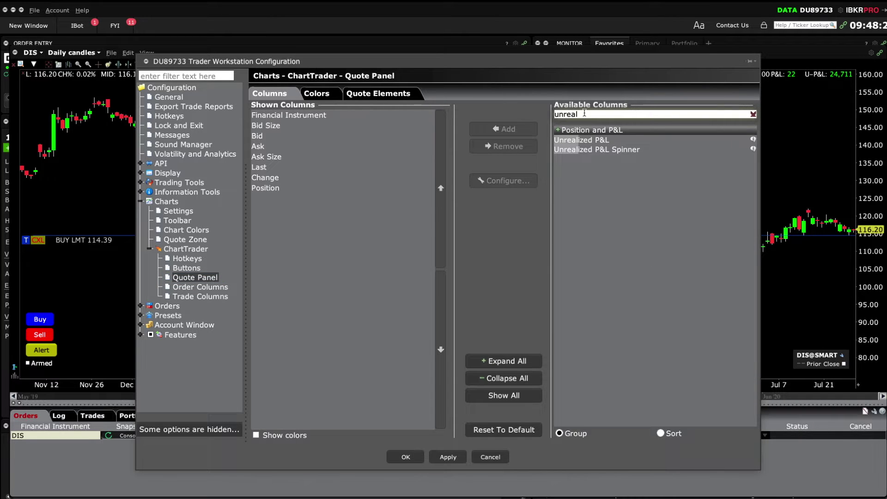
pyautogui.click(581, 139)
pyautogui.click(503, 129)
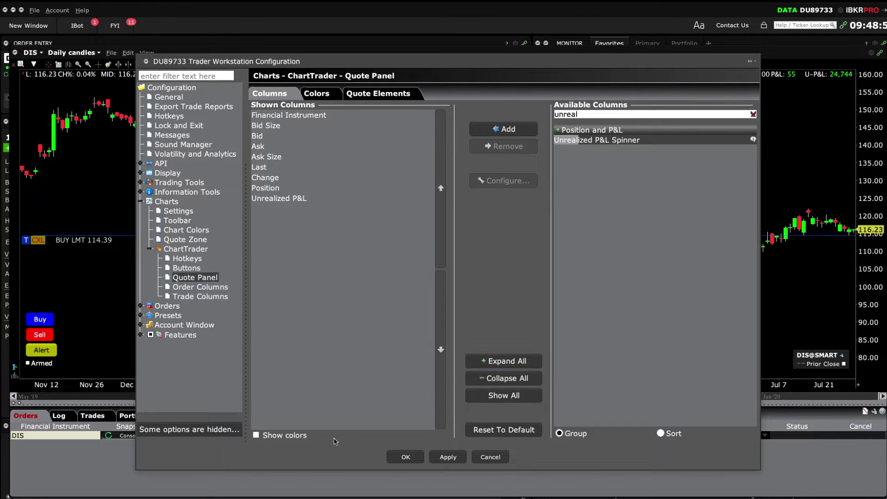
pyautogui.click(256, 435)
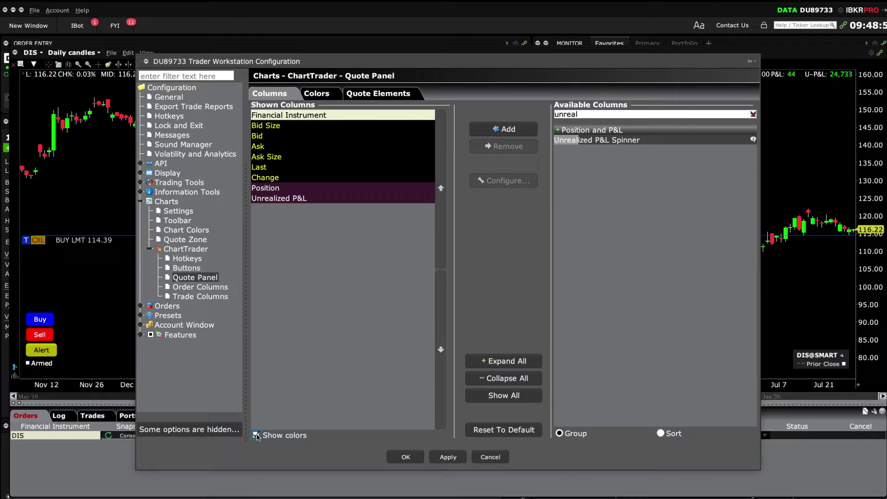
pyautogui.click(447, 457)
pyautogui.click(406, 457)
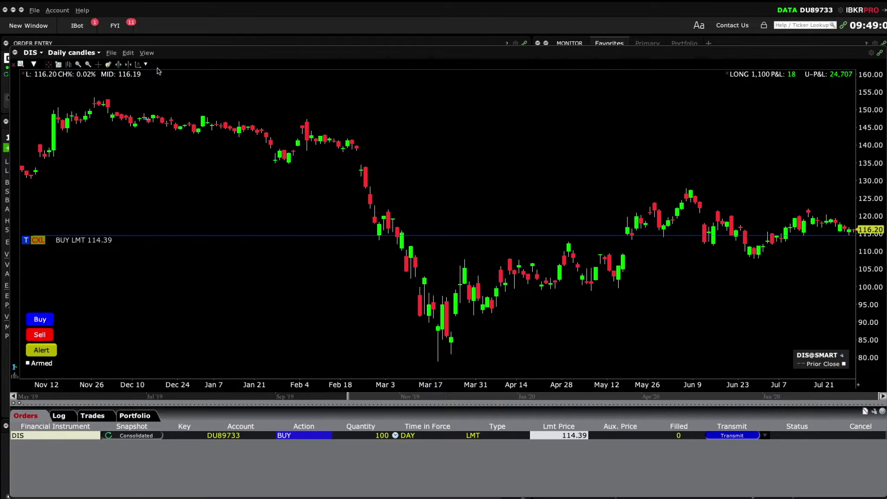
pyautogui.click(146, 53)
# - Show the DIS Quote Panel and add a Filled column to the ChartTrader order columns
pyautogui.click(172, 144)
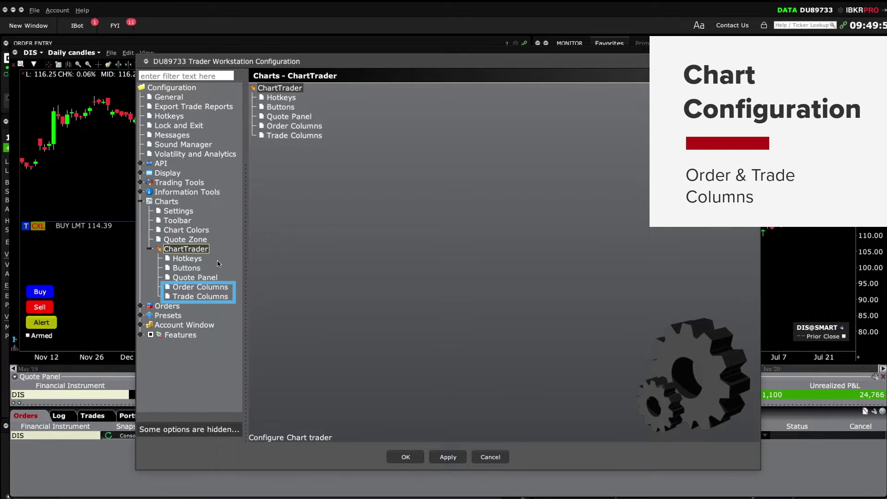
pyautogui.click(214, 288)
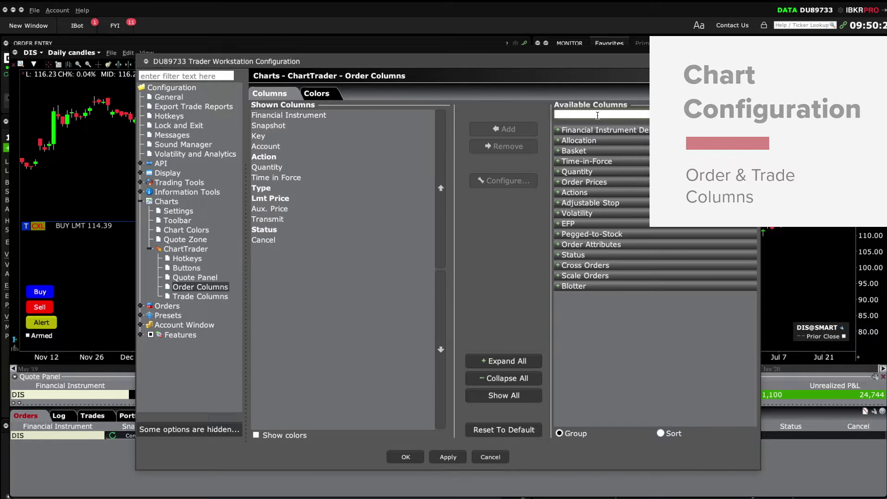
pyautogui.write('filled')
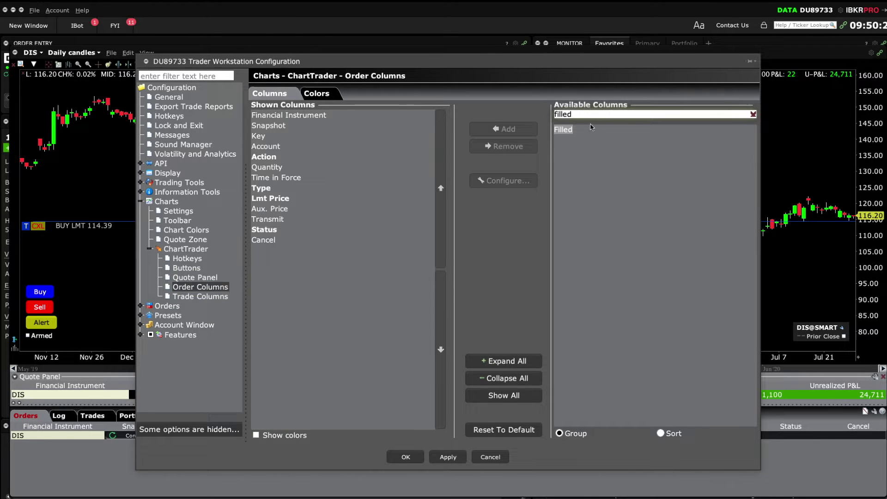
pyautogui.click(576, 133)
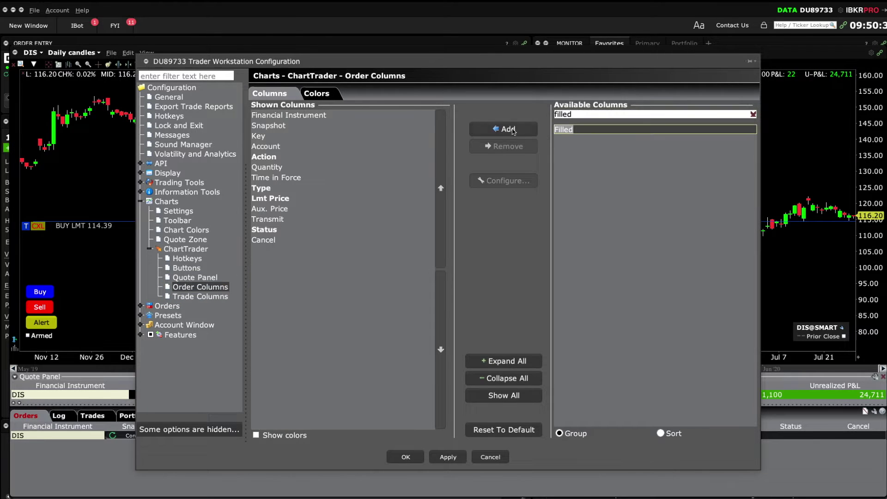
pyautogui.click(503, 130)
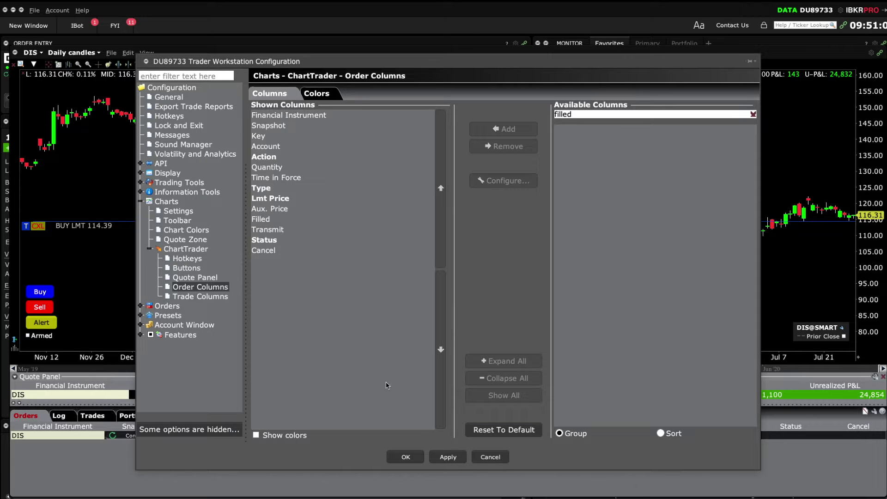
pyautogui.click(441, 456)
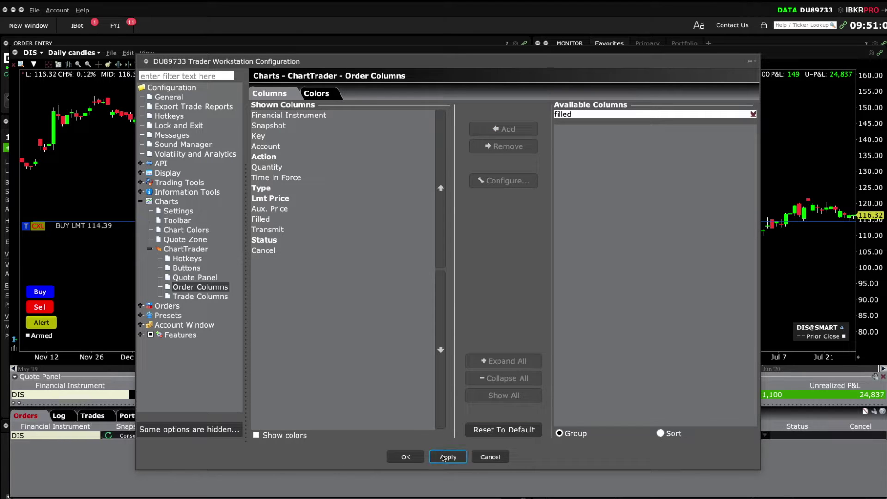
pyautogui.click(406, 457)
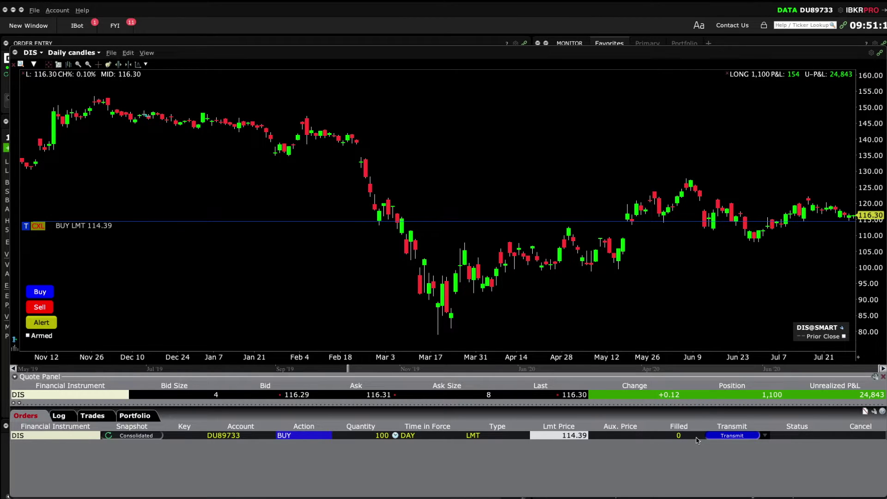
# - Set Hot Buttons to Hidden so Buy, Sell and Alert leave the DIS chart
pyautogui.click(146, 53)
pyautogui.moveTo(245, 186)
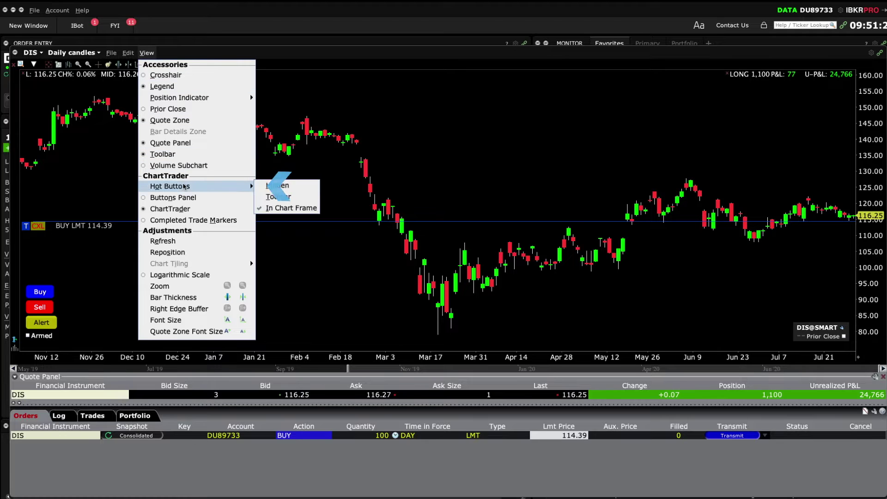
pyautogui.click(298, 187)
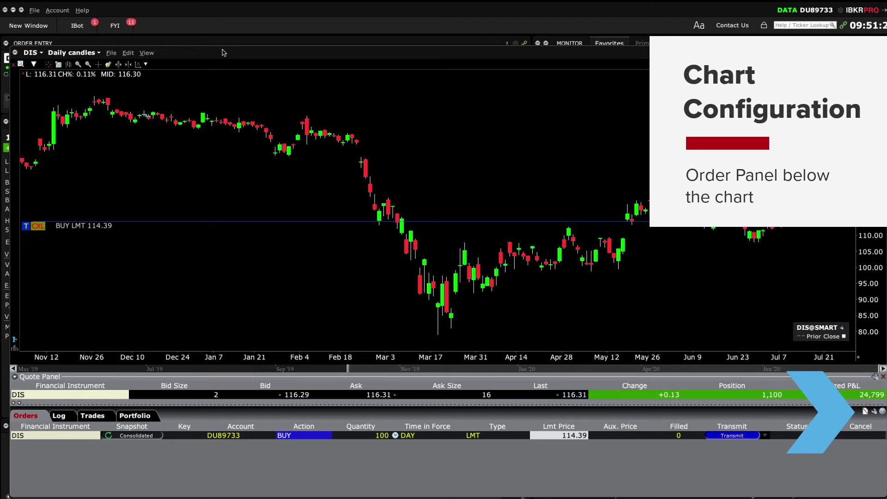
# - Check the wrench column menu without changes, then collapse and re-expand the Quote Panel
pyautogui.click(874, 410)
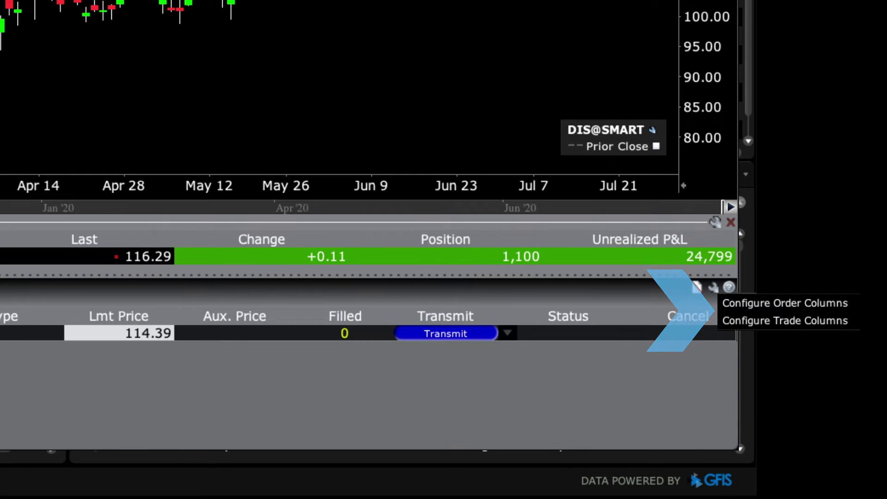
pyautogui.click(681, 364)
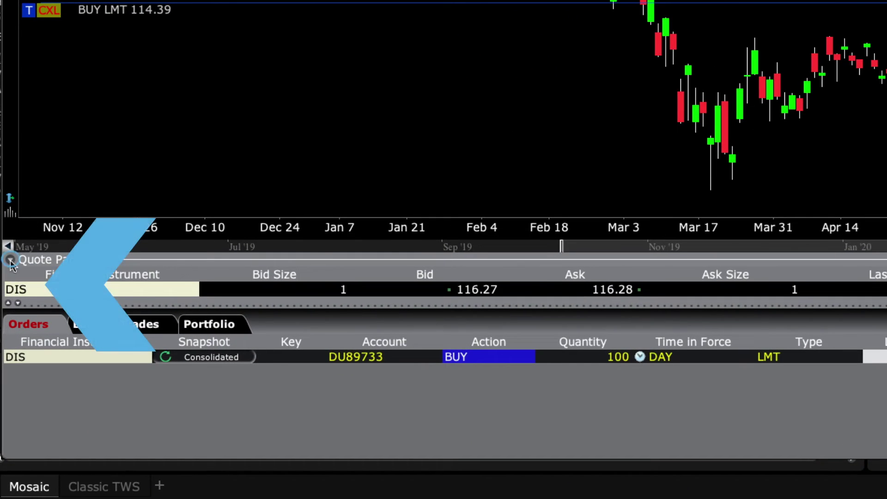
pyautogui.click(11, 259)
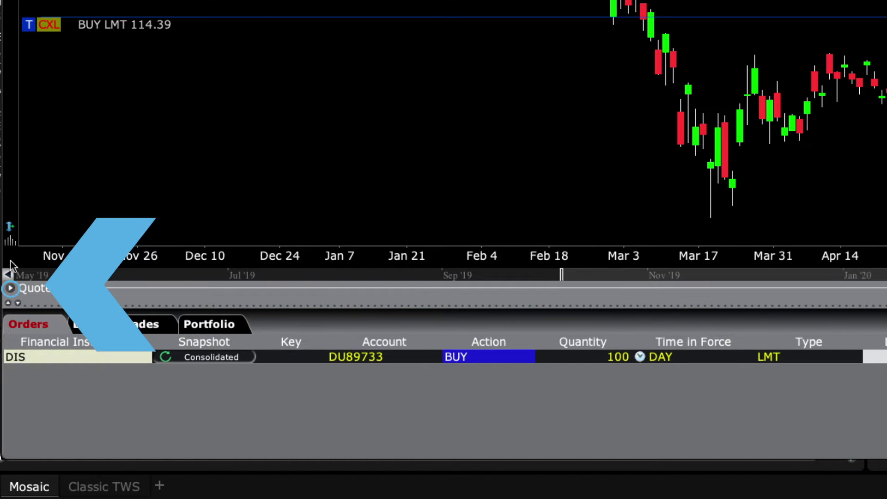
pyautogui.click(11, 288)
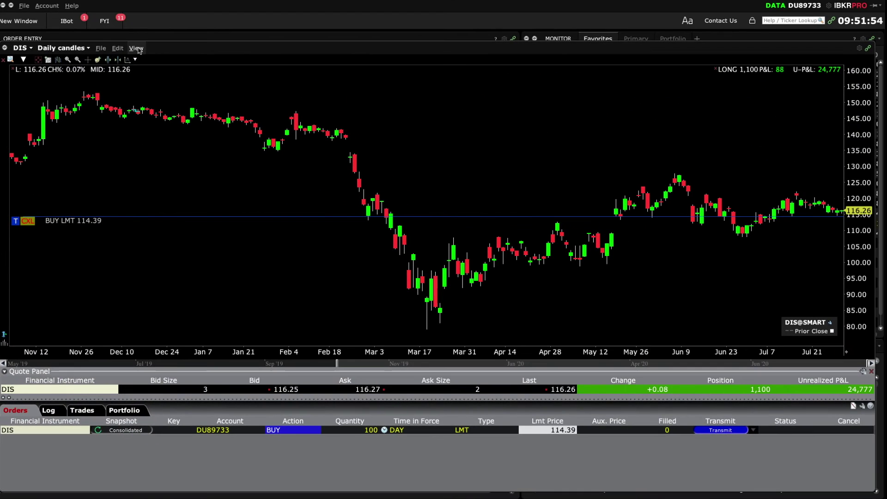
# - Toggle ChartTrader off and back on, then show the Buttons Panel beneath the chart
pyautogui.click(136, 48)
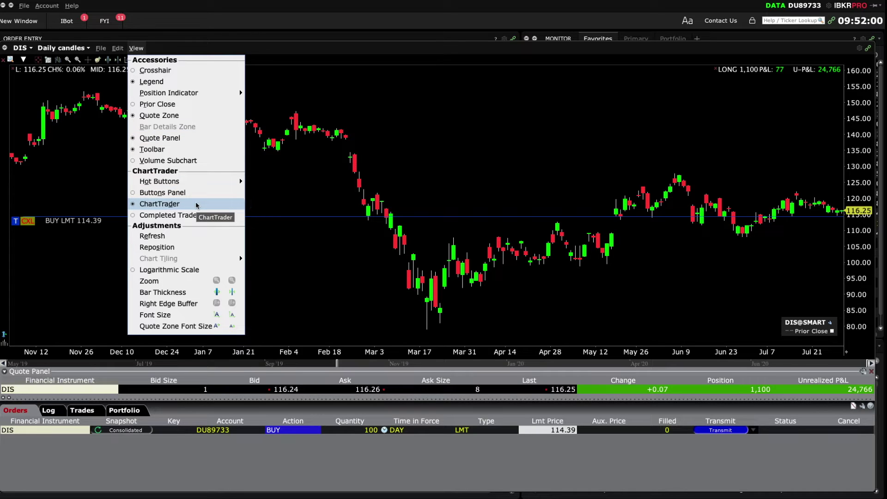
pyautogui.click(196, 205)
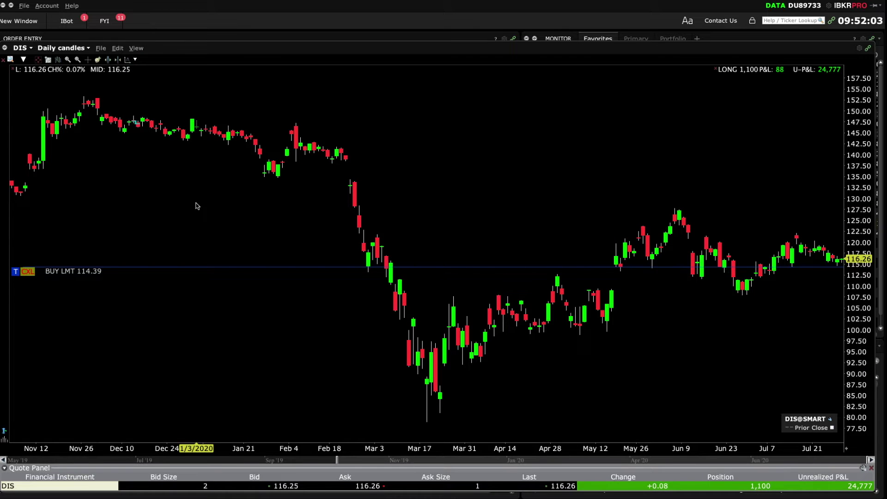
pyautogui.click(137, 48)
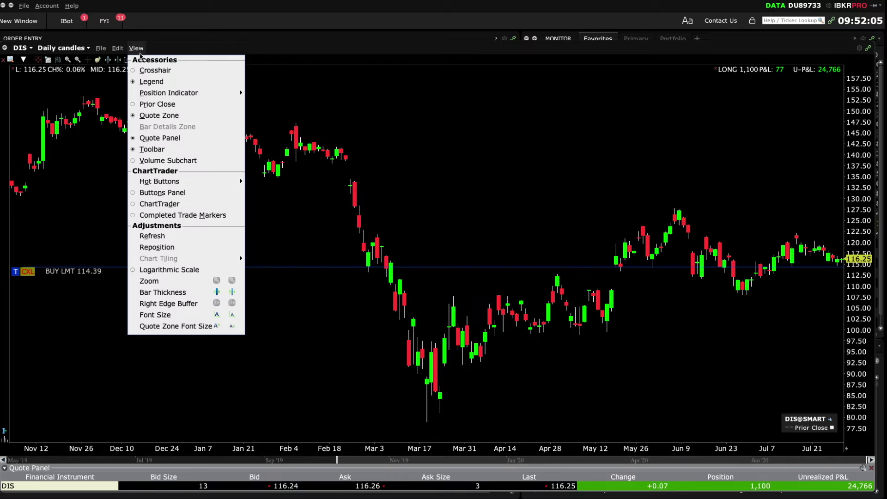
pyautogui.click(161, 204)
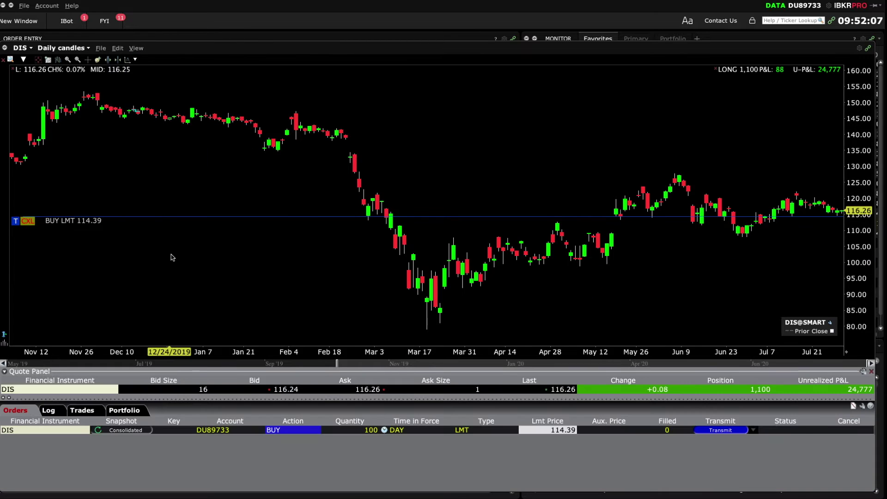
pyautogui.click(136, 48)
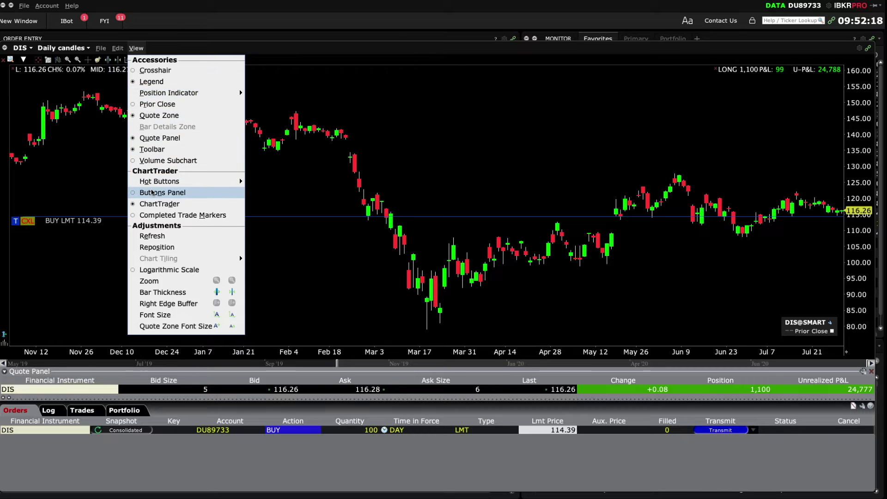
pyautogui.click(153, 192)
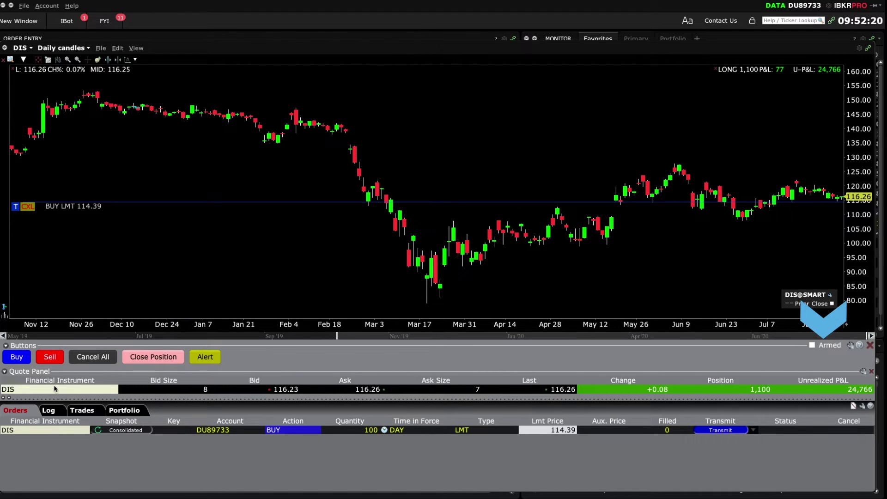
pyautogui.click(812, 346)
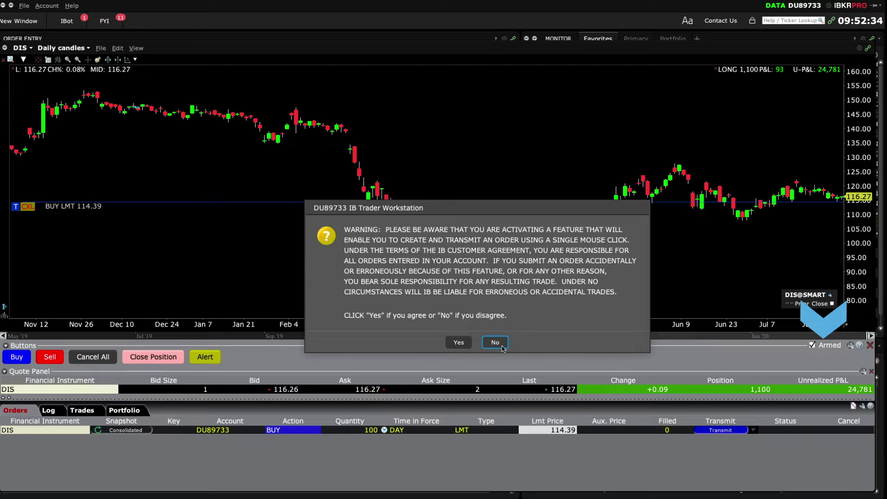
pyautogui.click(502, 348)
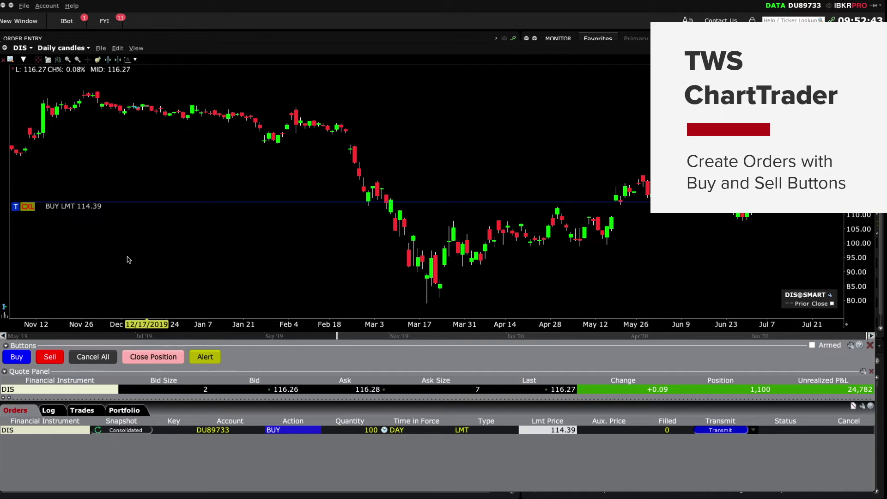
# - Cancel the 114.39 buy limit and place a new 100-share DIS buy limit at 113.78
pyautogui.click(27, 206)
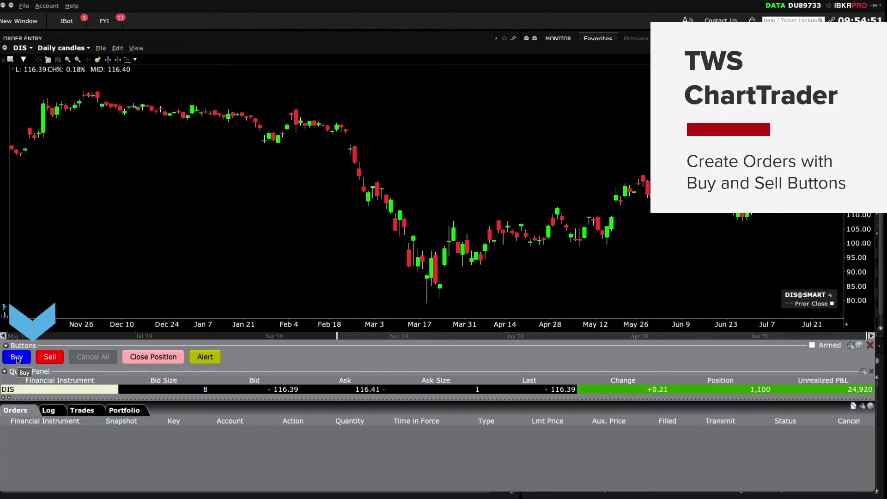
pyautogui.click(16, 357)
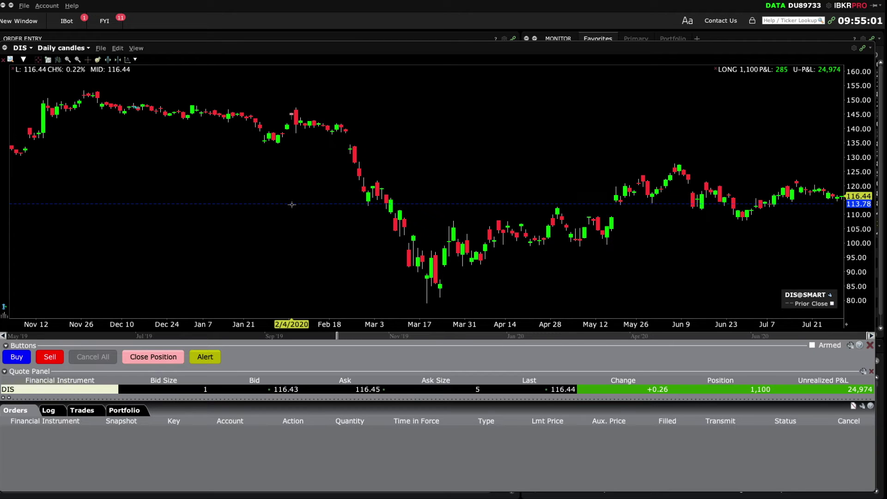
pyautogui.click(291, 204)
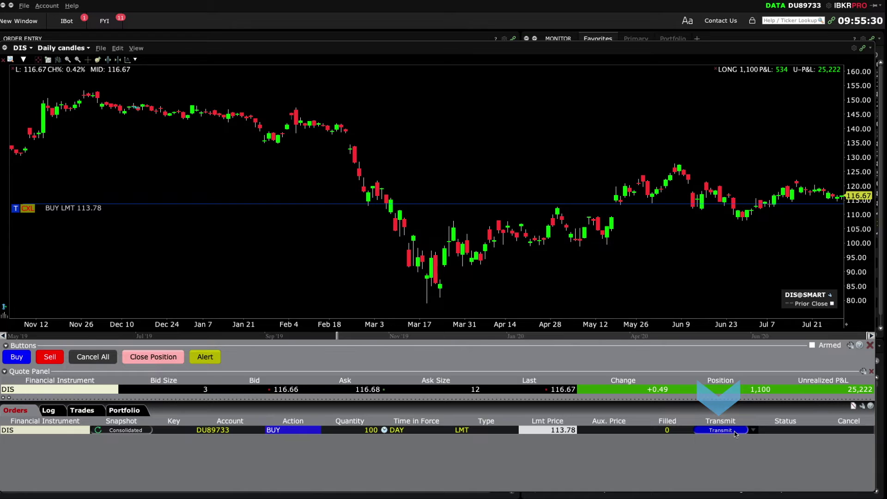
# - Transmit the 100-share DIS buy limit and drag its limit price down to 107.63
pyautogui.click(734, 431)
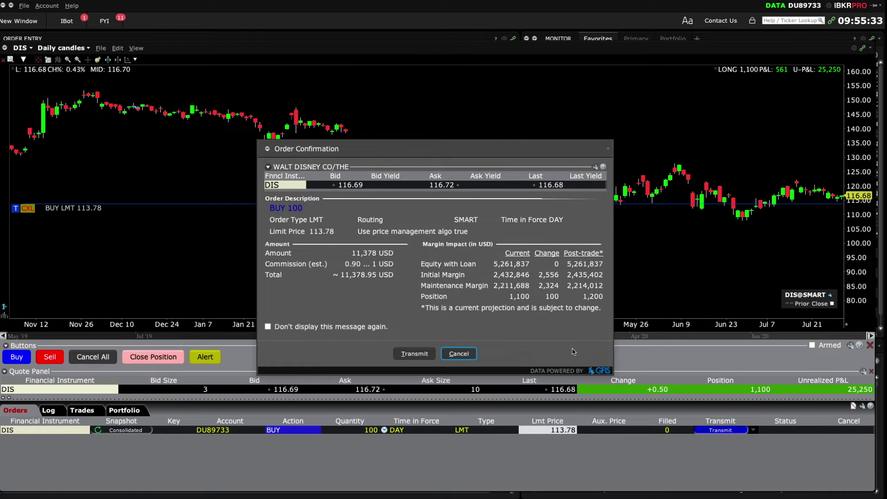
pyautogui.click(426, 356)
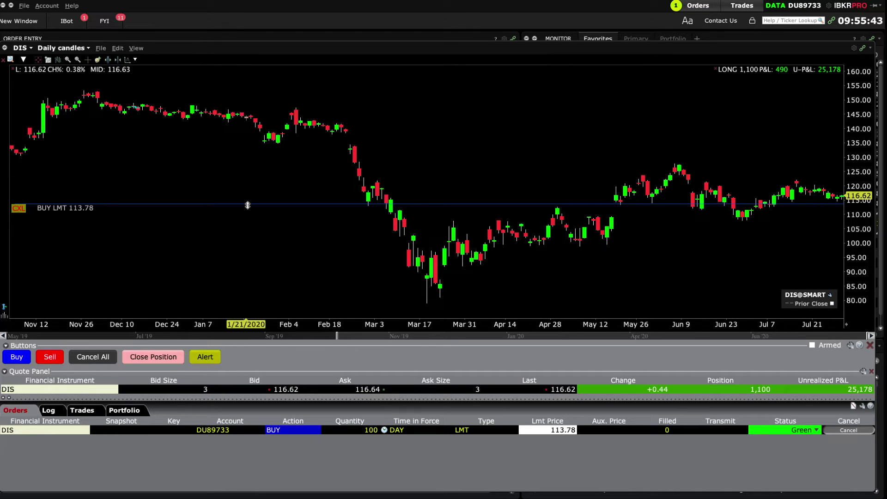
pyautogui.moveTo(247, 205); pyautogui.dragTo(246, 223)
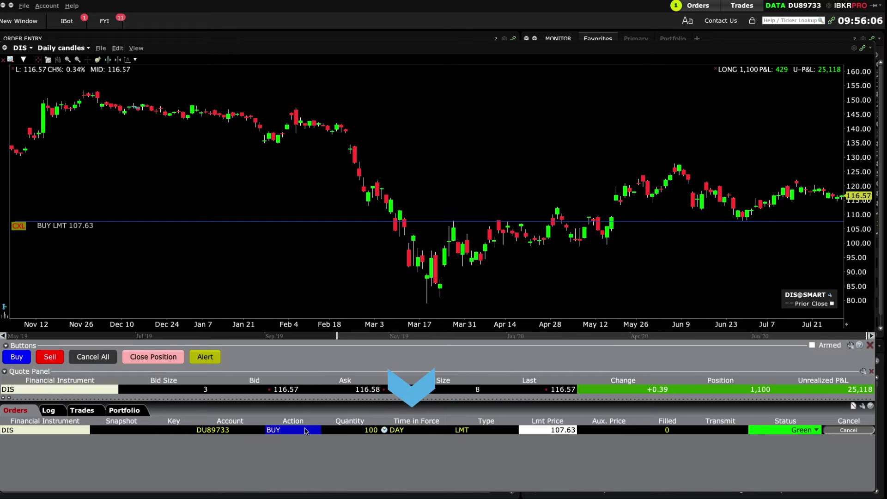
# - Change the 107.63 buy limit's time in force to GTC, then view and dismiss its order ticket
pyautogui.click(418, 433)
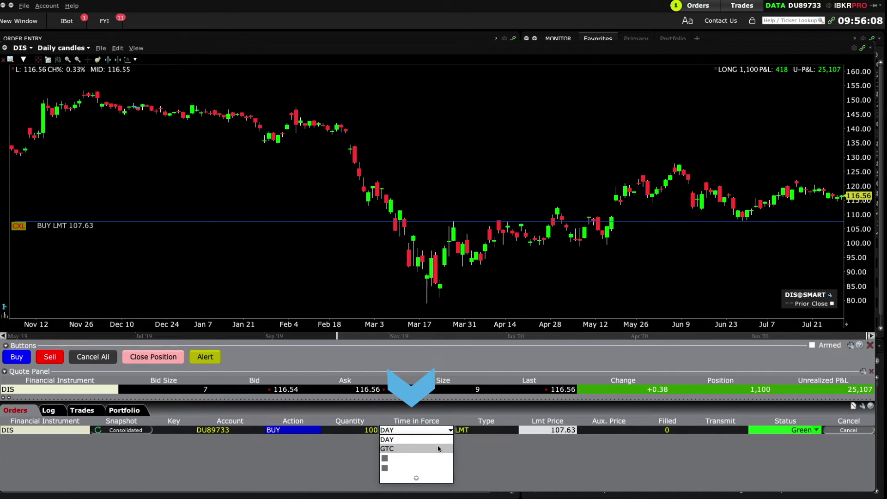
pyautogui.click(439, 449)
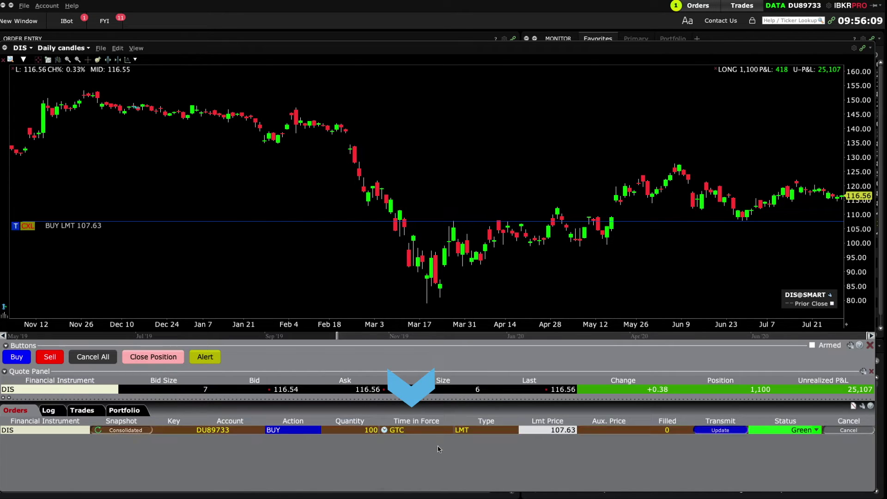
pyautogui.rightClick(326, 223)
pyautogui.moveTo(347, 354)
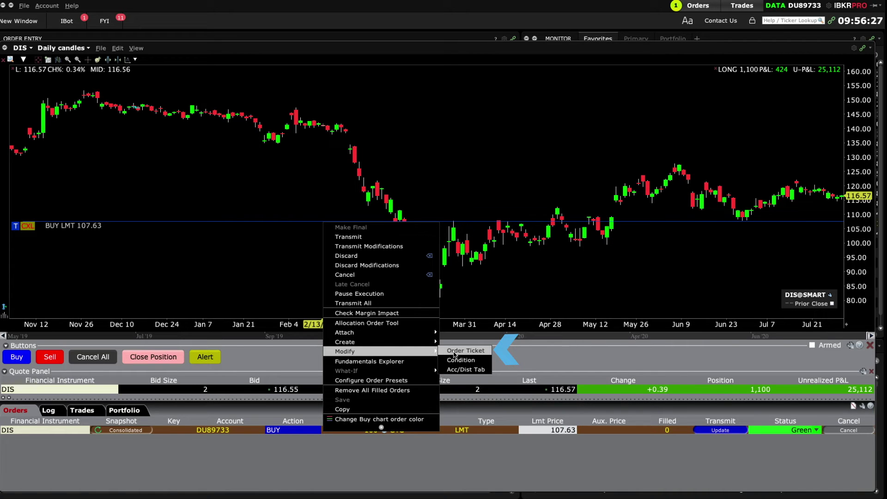
pyautogui.click(455, 352)
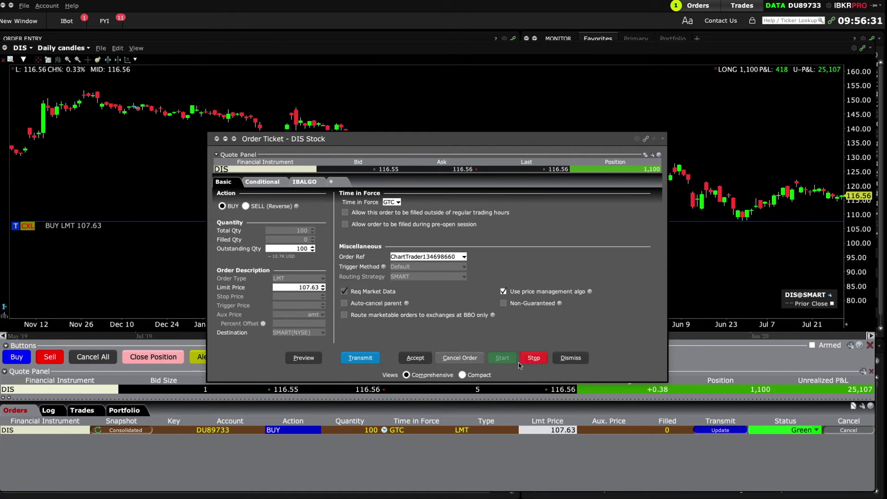
pyautogui.click(571, 362)
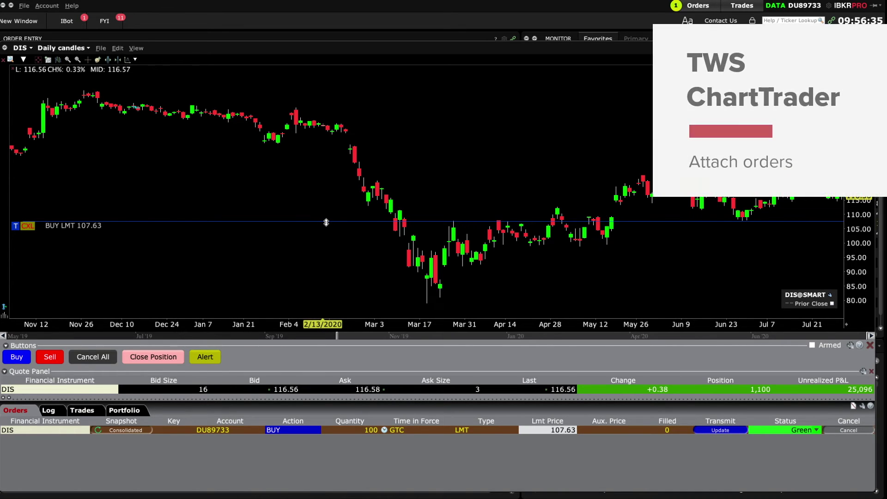
# - Attach bracket orders to the DIS buy limit at 107.63 and raise the sell limit to 110.63
pyautogui.rightClick(326, 222)
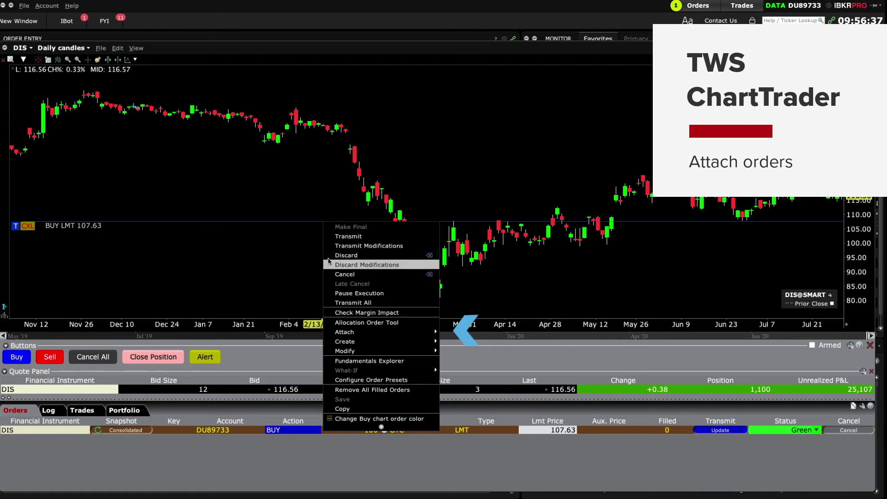
pyautogui.moveTo(337, 332)
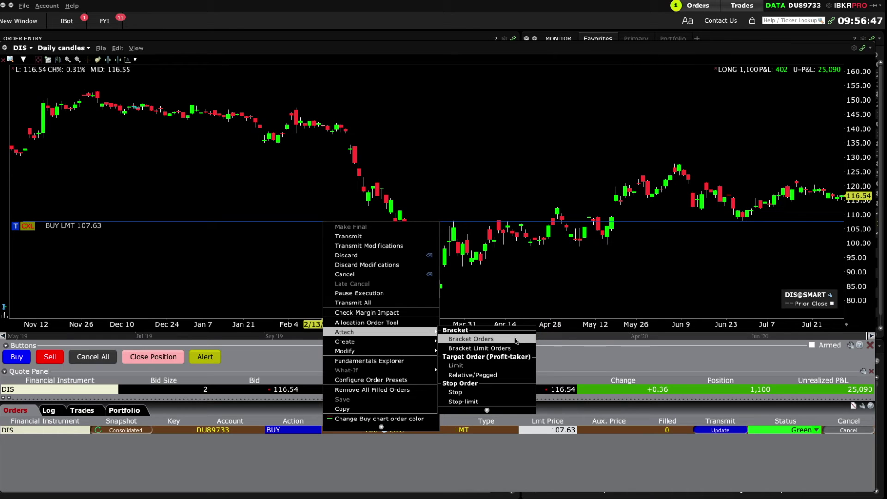
pyautogui.click(516, 341)
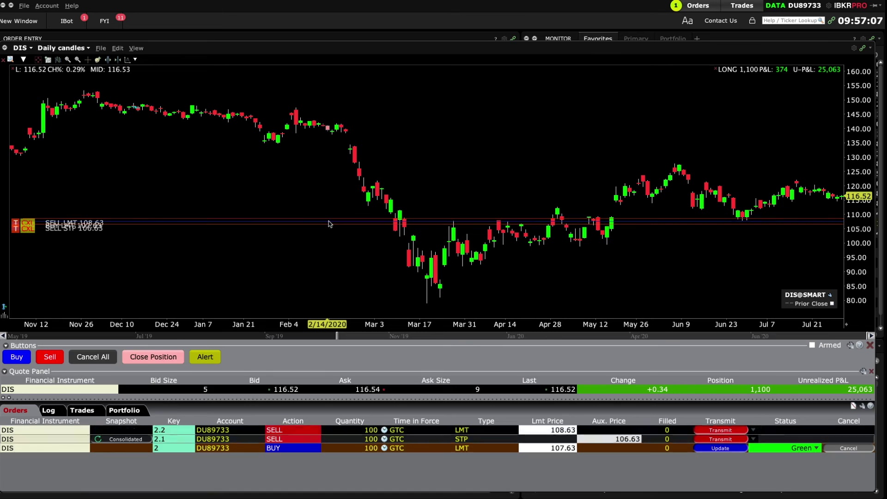
pyautogui.moveTo(334, 219); pyautogui.dragTo(327, 235)
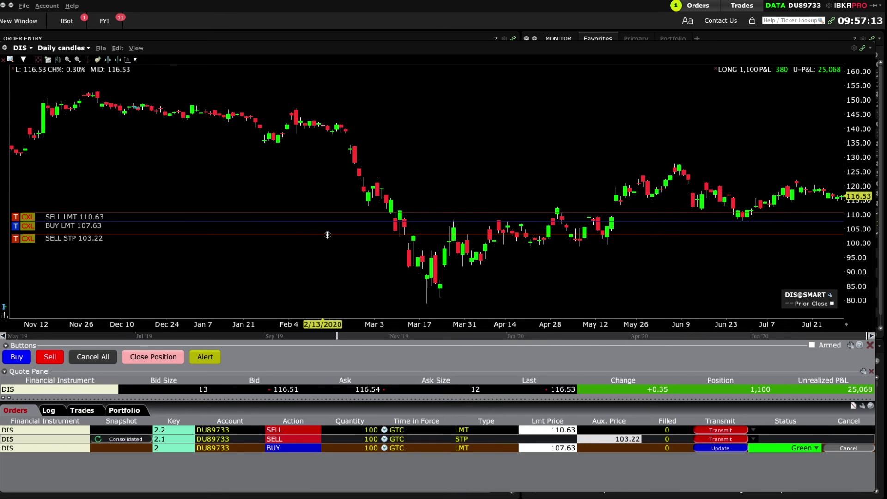
# - Transmit the buy order with its 110.63 sell limit and 103.22 sell stop exits
pyautogui.click(730, 449)
pyautogui.click(435, 354)
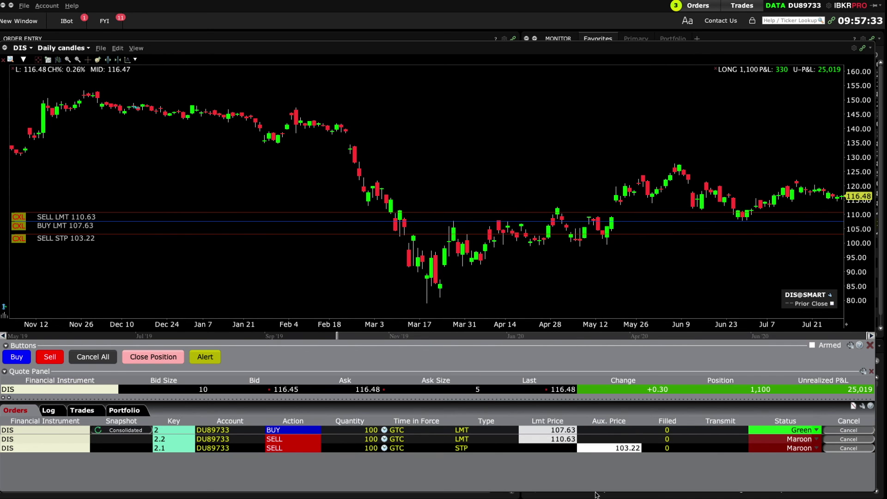
pyautogui.click(118, 48)
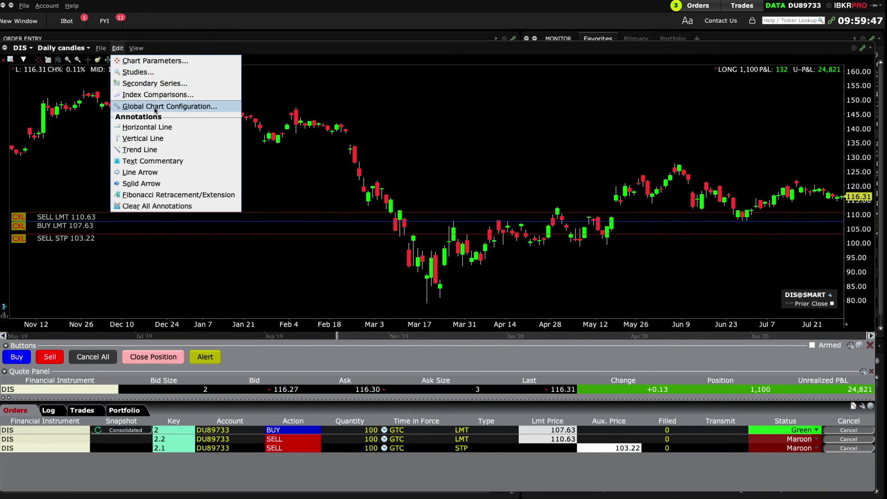
# - Enable in-chart Buy, Sell and Alert ChartTrader buttons, then show the QQQ and DIS portfolio positions
pyautogui.click(157, 106)
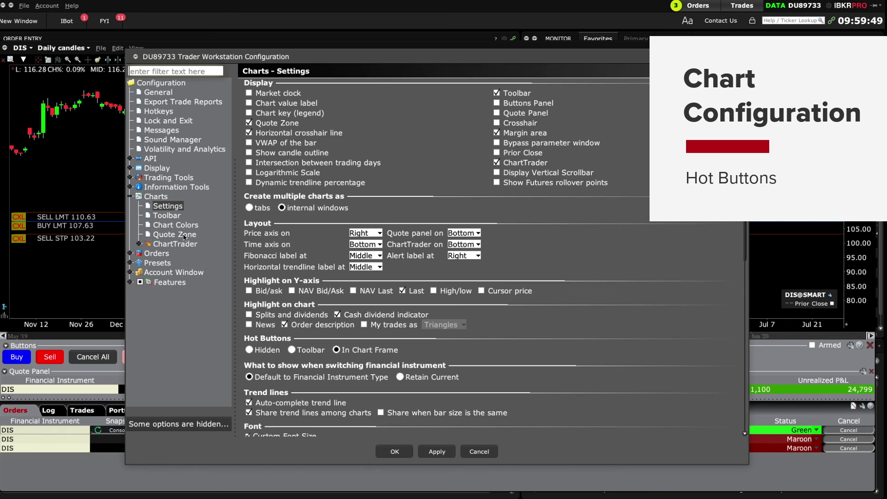
pyautogui.click(139, 244)
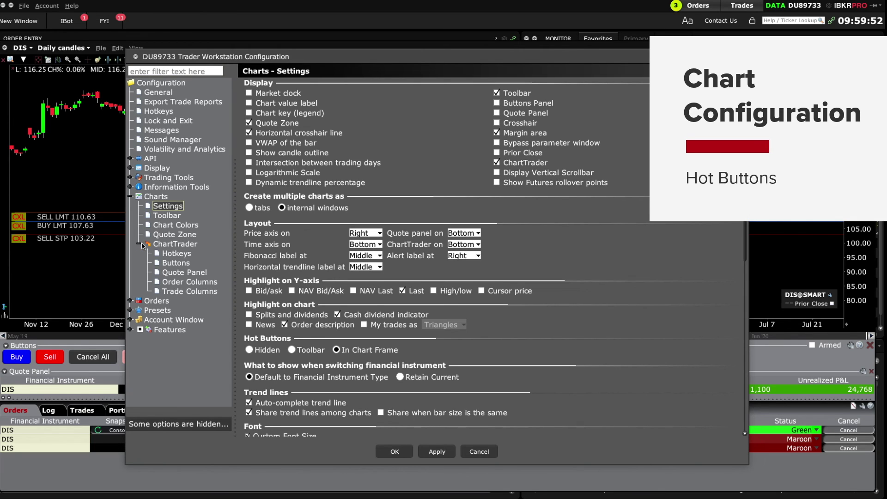
pyautogui.click(168, 263)
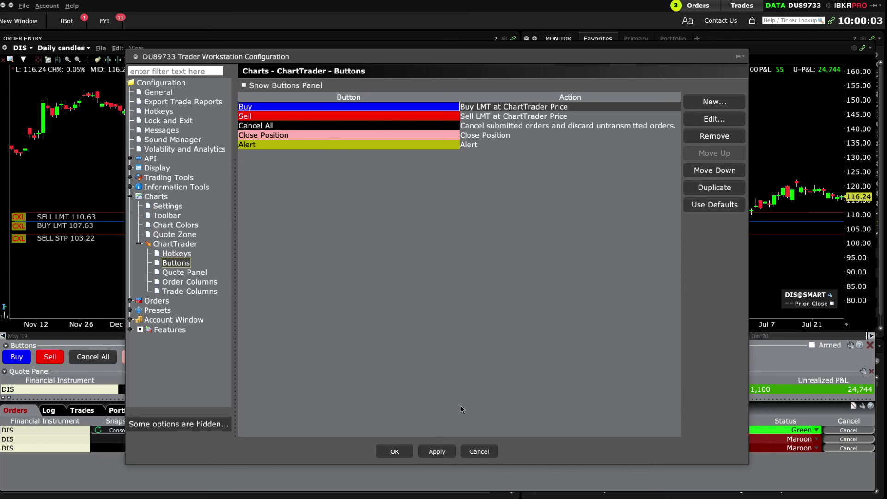
pyautogui.click(436, 452)
pyautogui.click(395, 451)
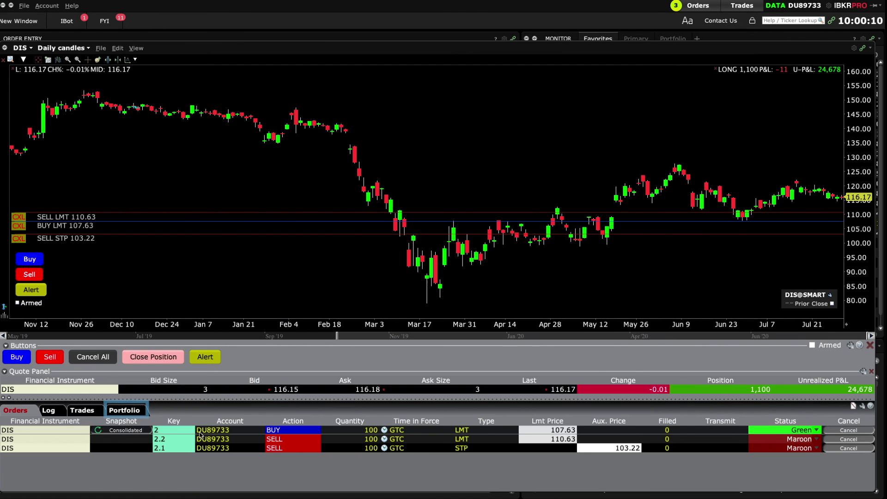
pyautogui.click(136, 411)
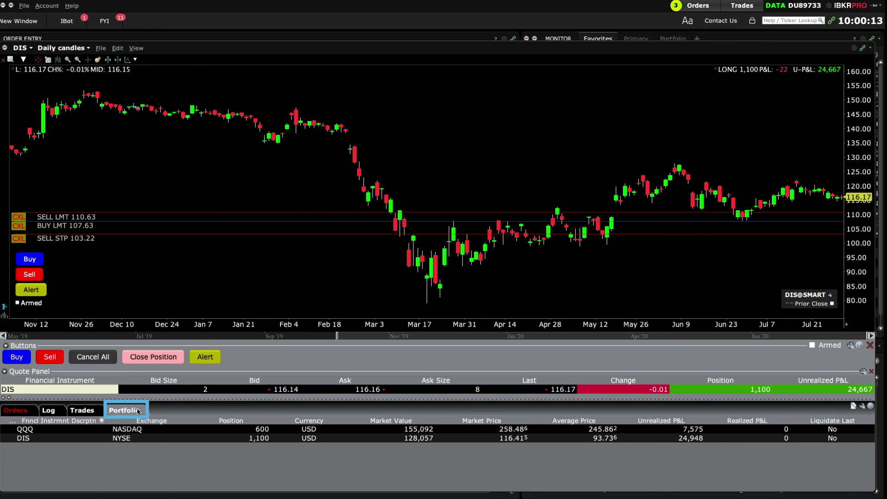